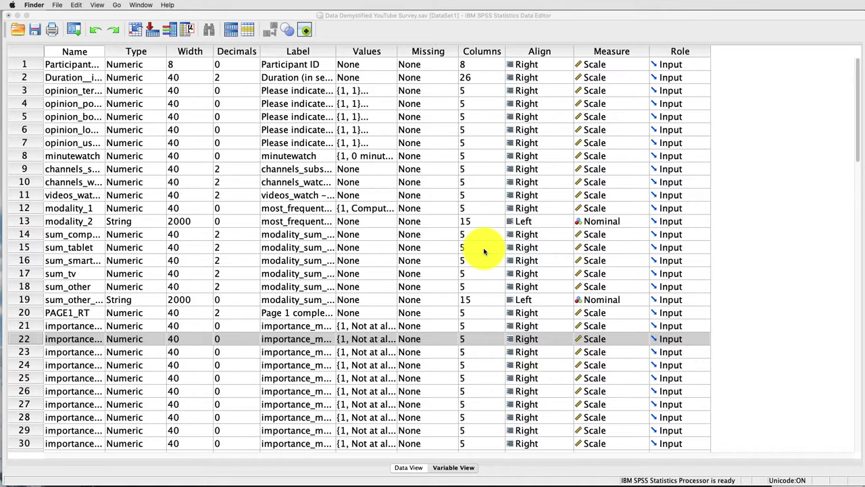
In Variable View, select the thirteen variables from importance_creator down to importance_duration.
click(134, 182)
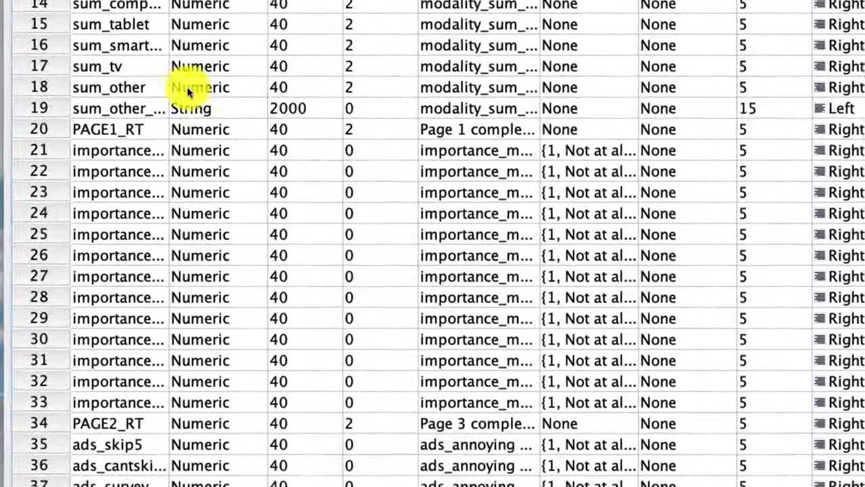
click(75, 326)
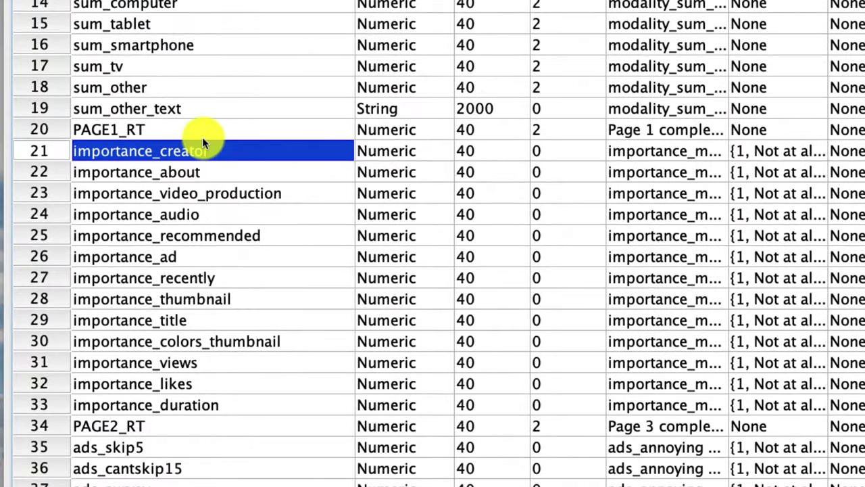
drag(202, 141, 189, 402)
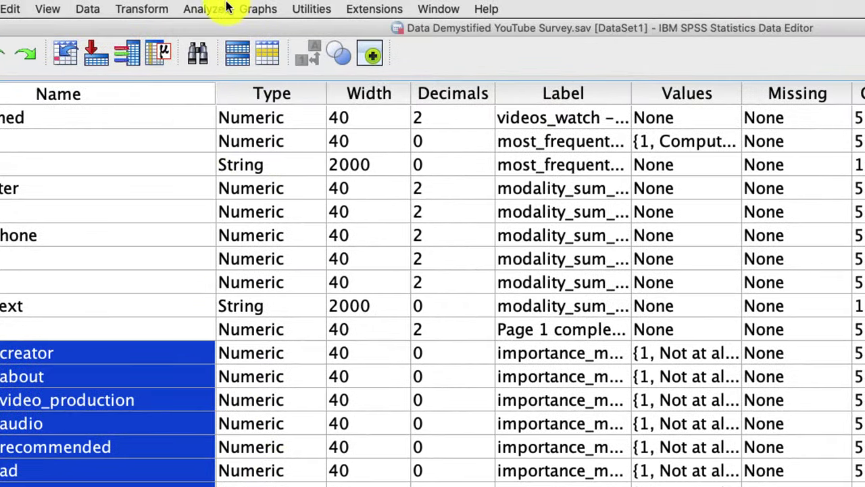
Add importance_creator through importance_duration to Hierarchical Cluster's Variables and tick Dendrogram under Plots.
click(227, 8)
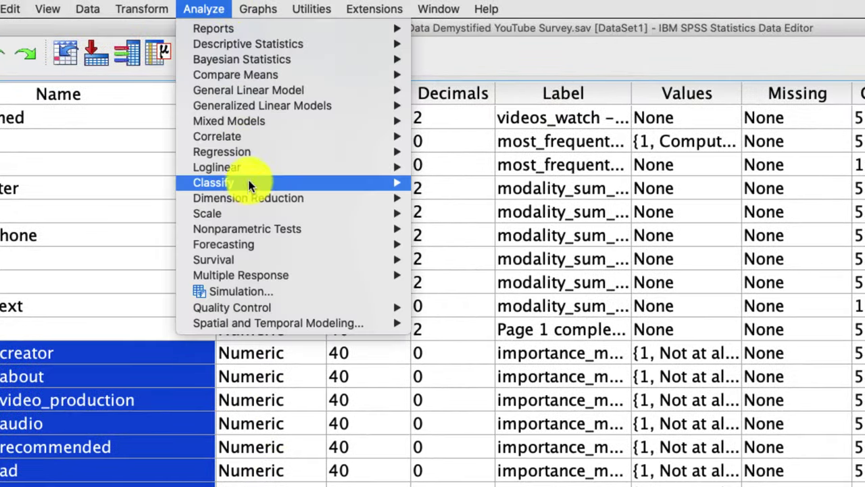
mouse_move(247, 180)
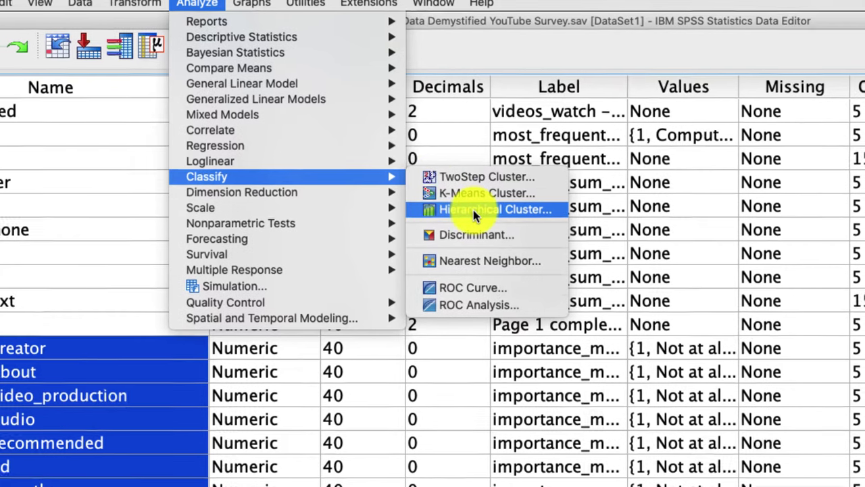
click(478, 216)
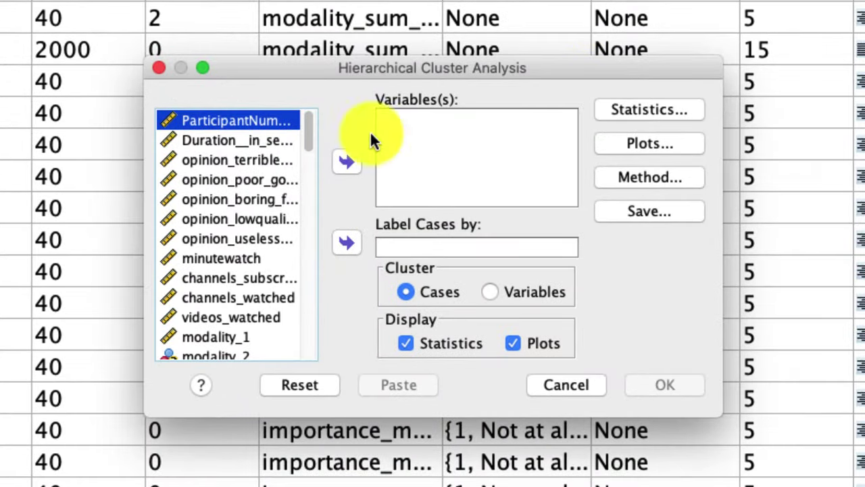
scroll(226, 269, down, 5)
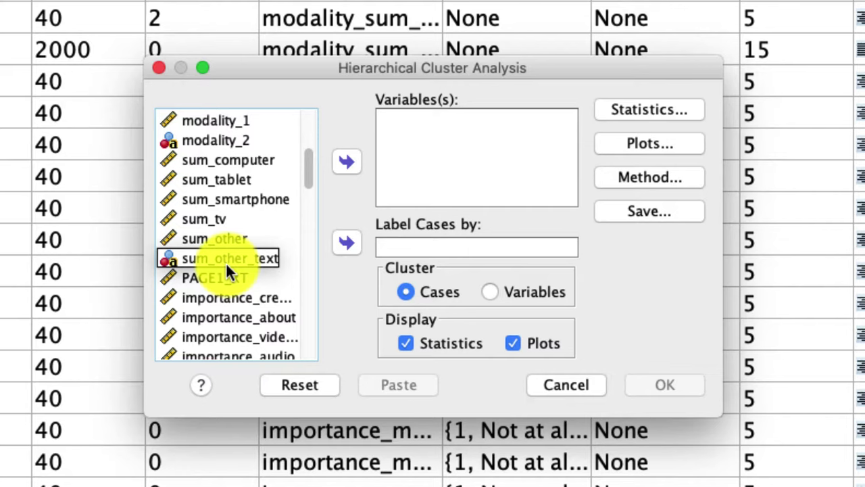
click(210, 302)
scroll(208, 300, down, 6)
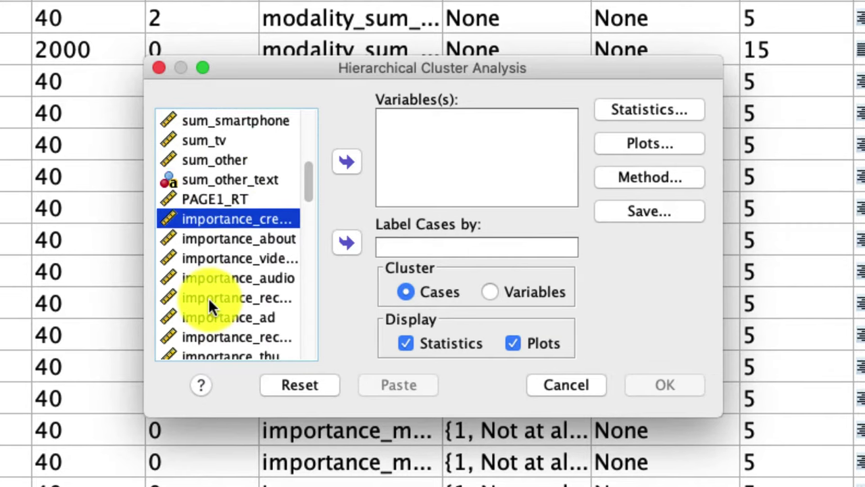
shift+click(225, 282)
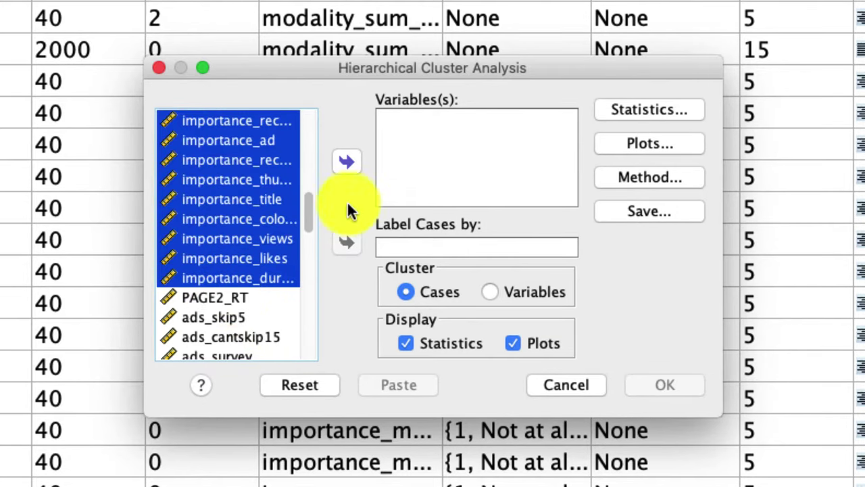
click(347, 161)
click(634, 146)
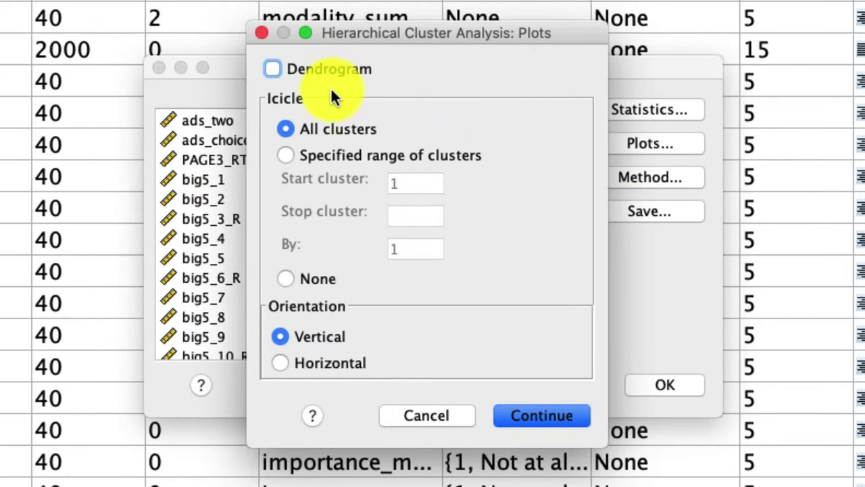
click(329, 84)
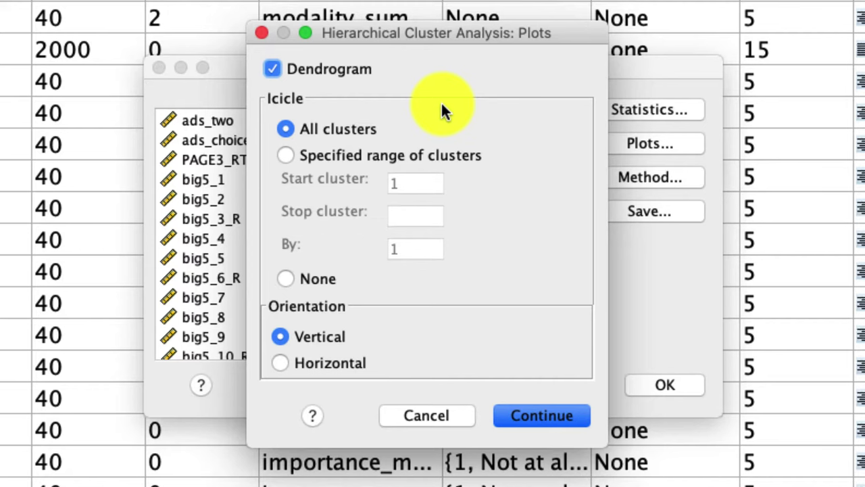
Set the cluster method to Ward's method, squared Euclidean distance, with Standardize left at None.
click(532, 408)
click(629, 178)
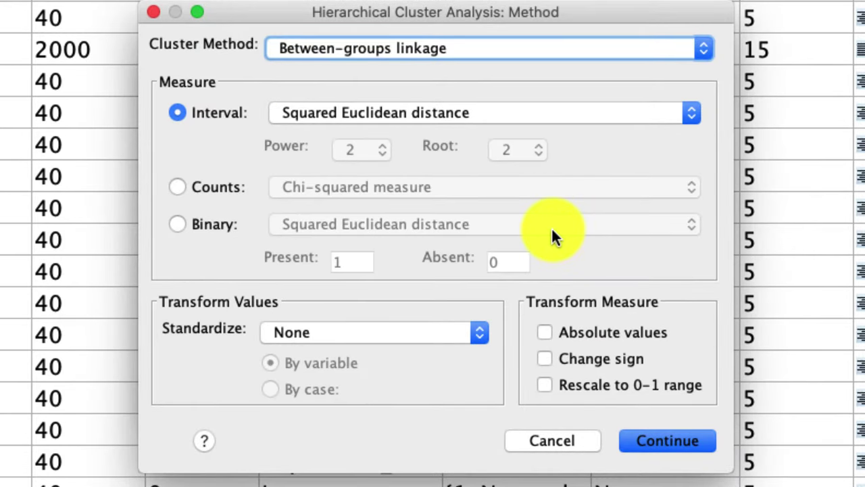
click(304, 53)
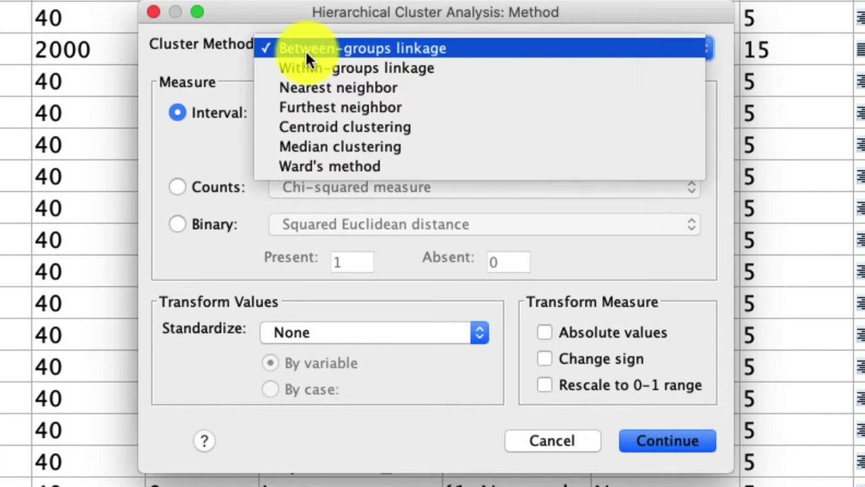
click(453, 168)
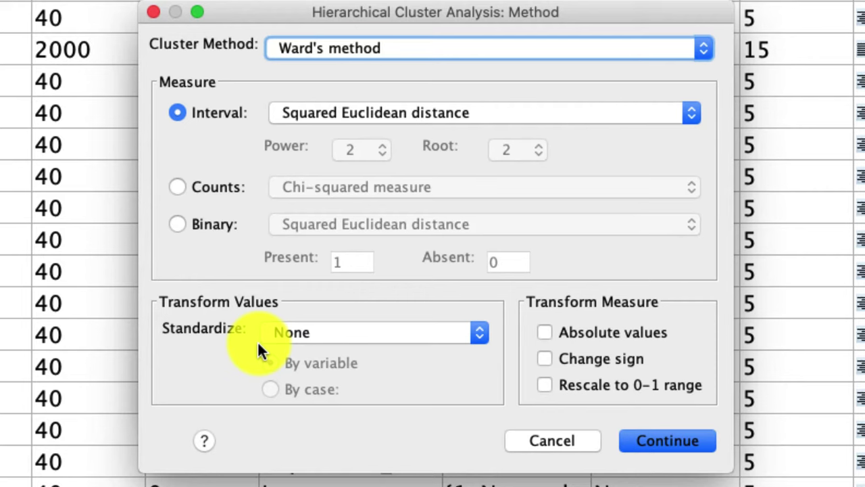
click(282, 332)
click(284, 330)
click(284, 331)
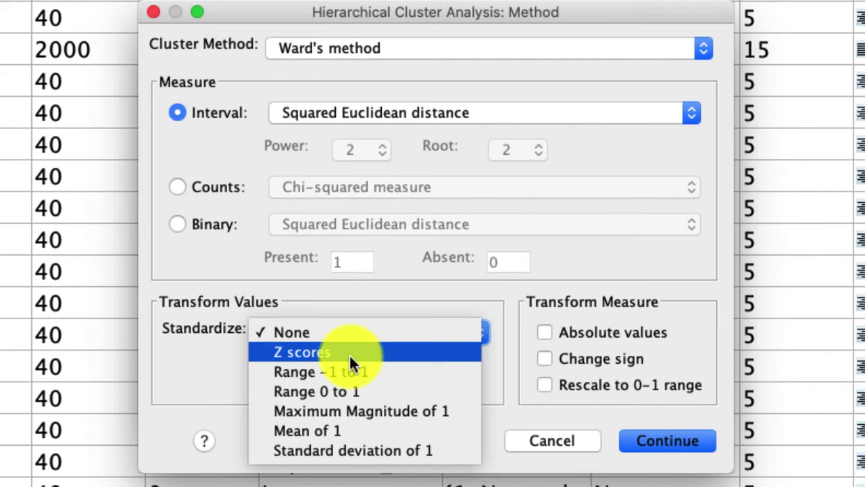
click(356, 331)
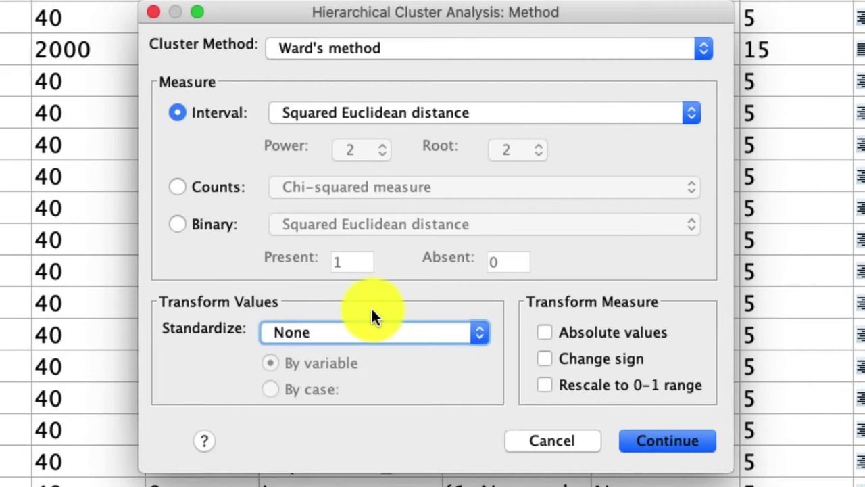
click(644, 441)
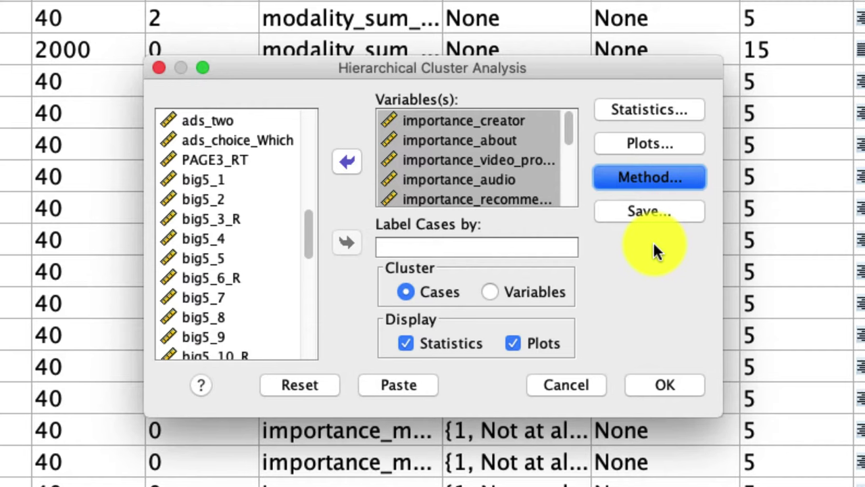
Save cluster membership as a single solution with 3 clusters.
click(657, 212)
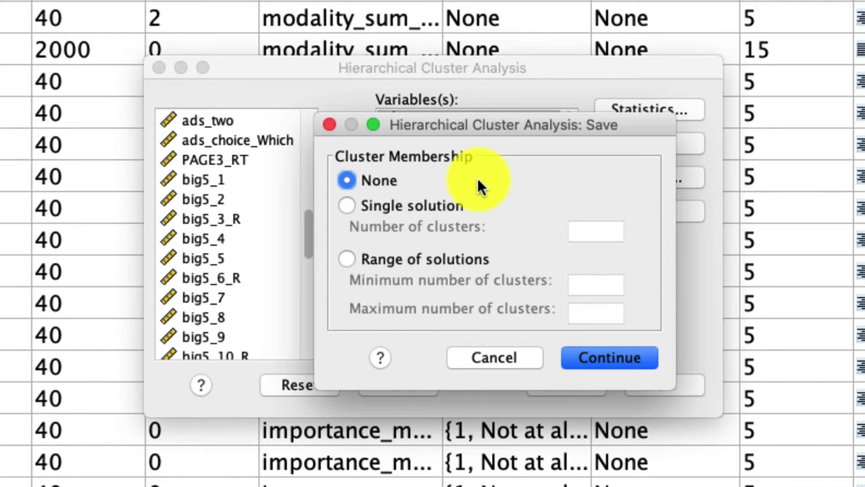
click(388, 208)
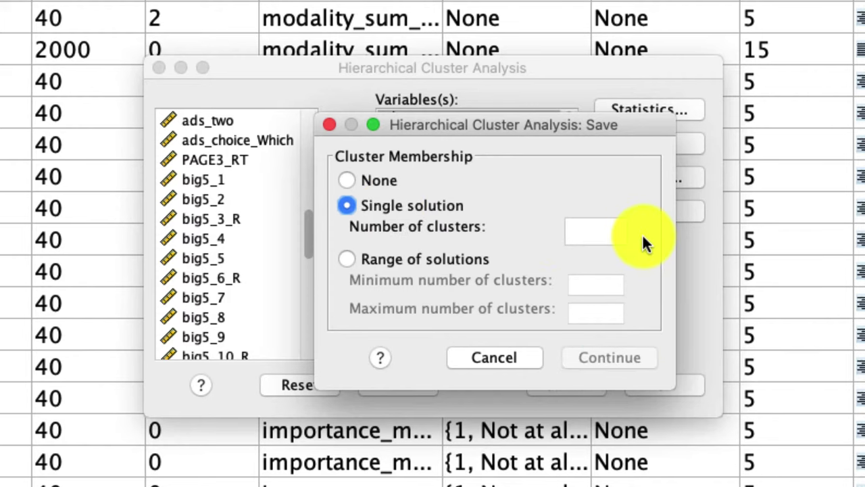
click(598, 218)
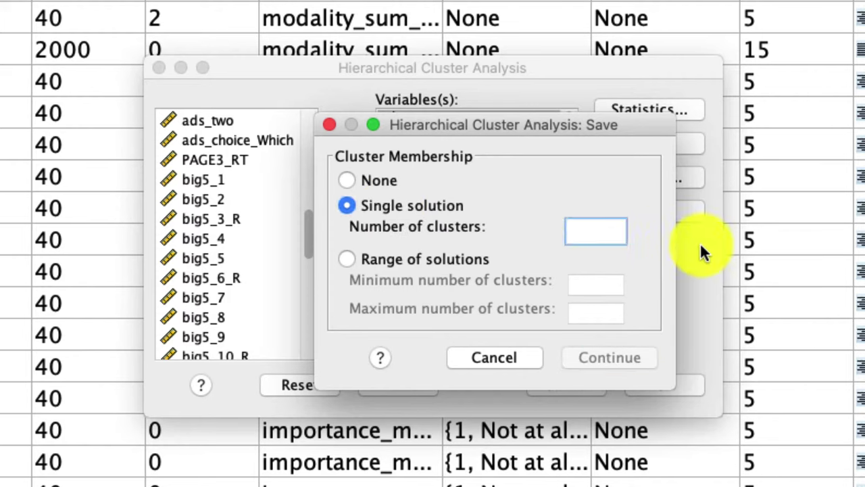
text(3)
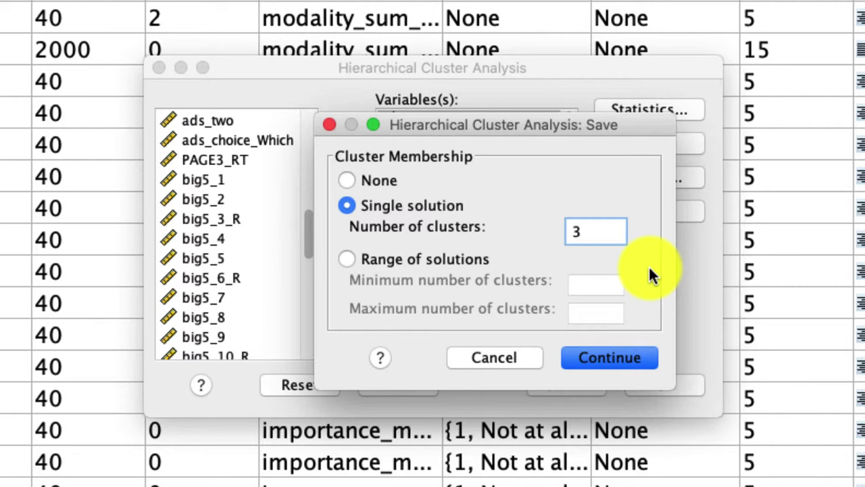
click(630, 359)
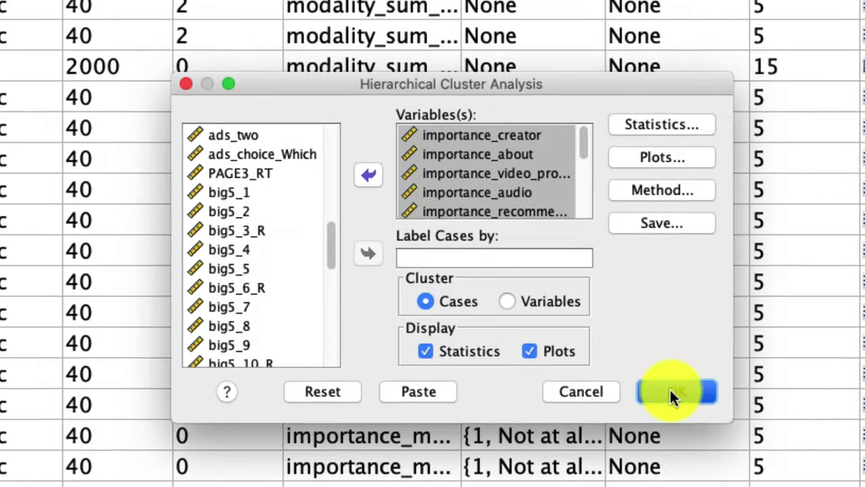
Run the cluster analysis and look over the Agglomeration Schedule table.
click(665, 384)
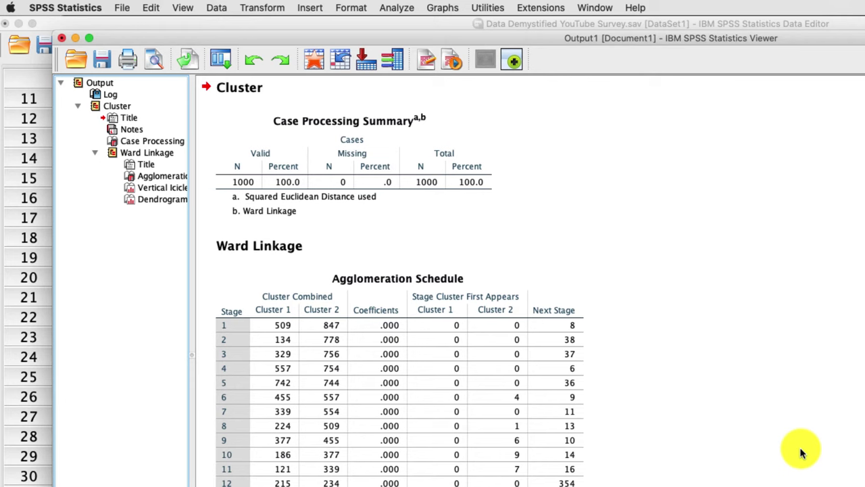
click(536, 293)
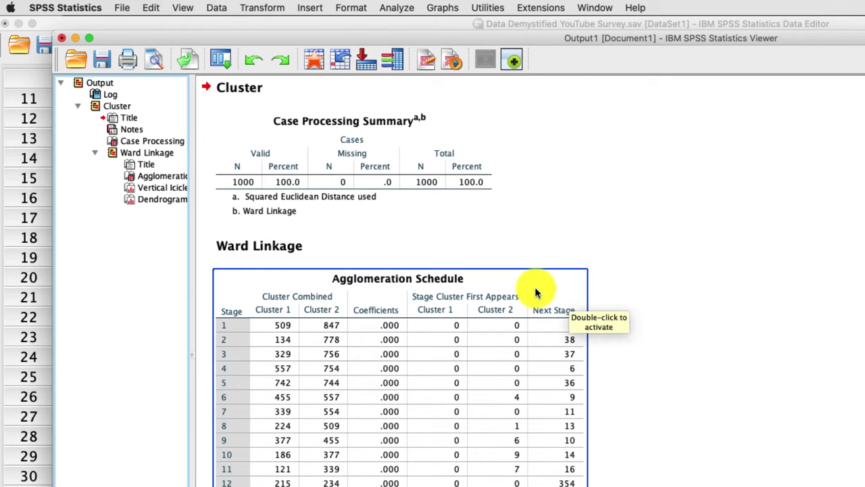
scroll(537, 292, down, 5)
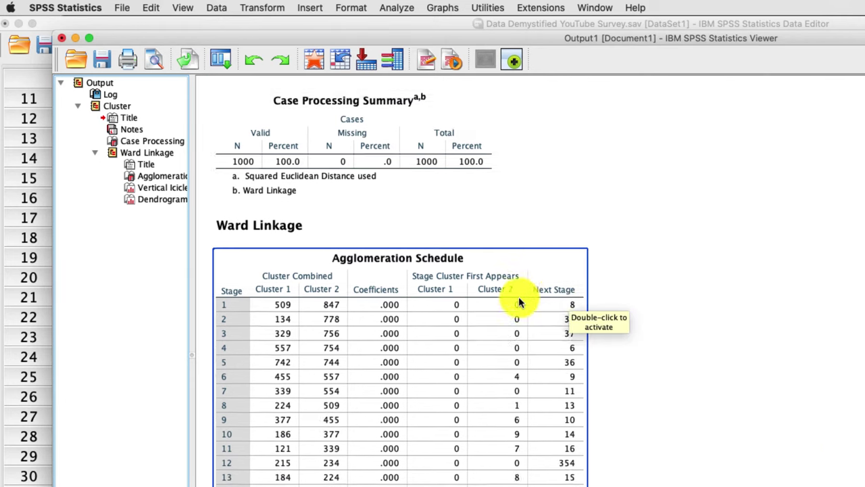
scroll(518, 302, down, 10)
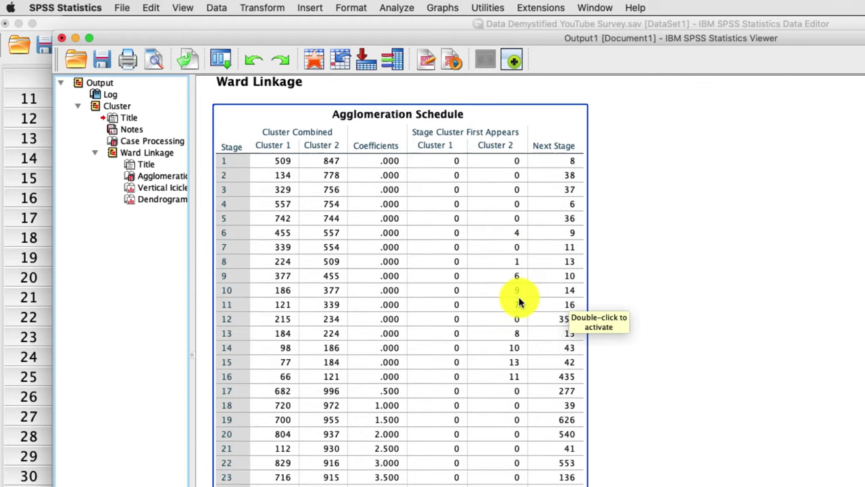
scroll(519, 302, up, 8)
scroll(519, 302, up, 8)
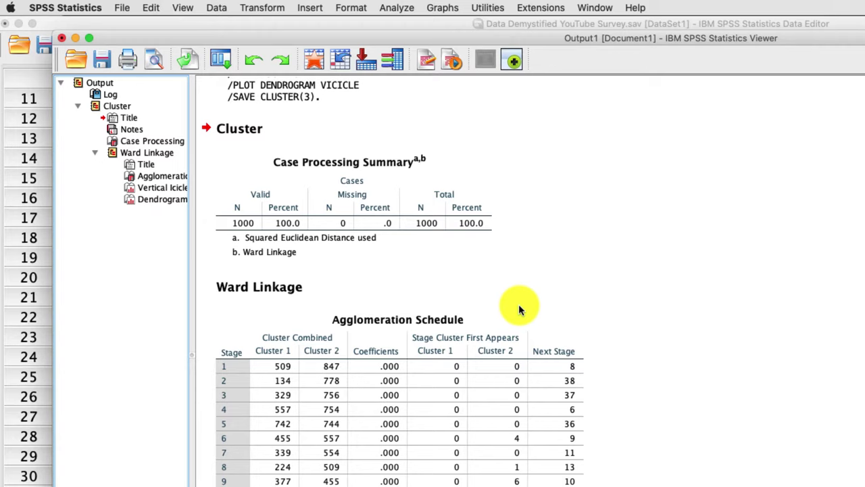
Go from the Vertical Icicle plot down to the Ward Linkage dendrogram.
click(166, 188)
scroll(364, 423, down, 2)
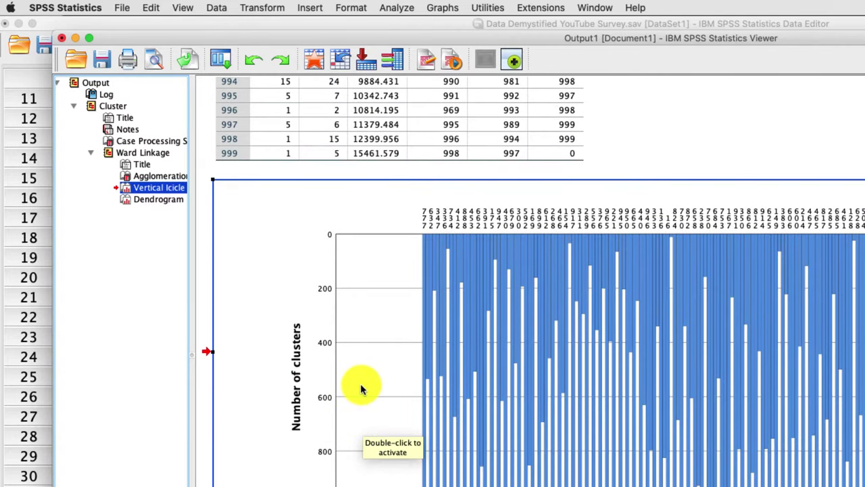
scroll(361, 383, down, 10)
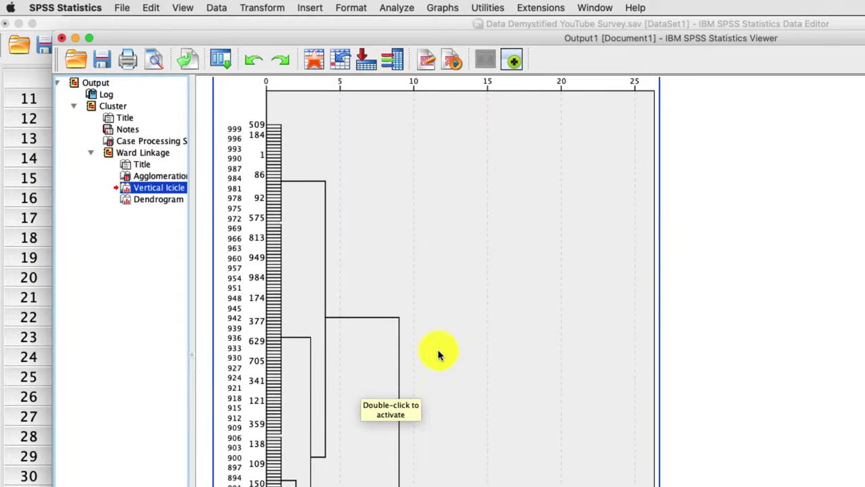
scroll(434, 346, up, 1)
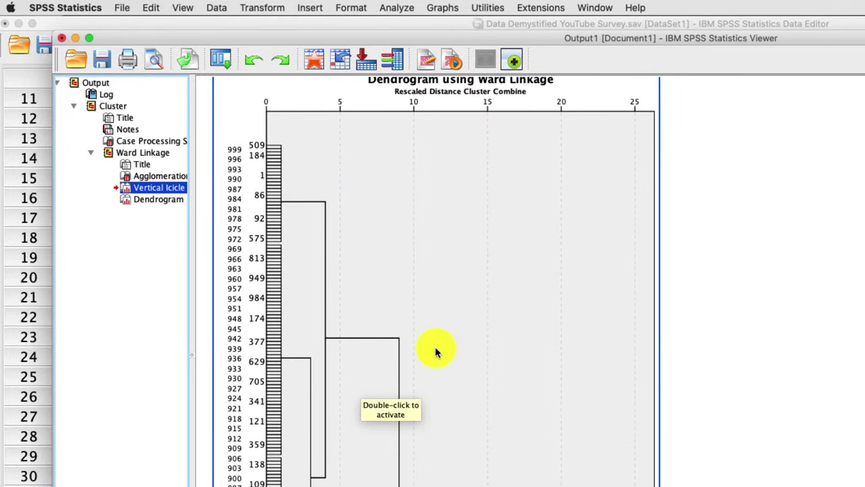
scroll(435, 346, down, 15)
scroll(435, 346, down, 20)
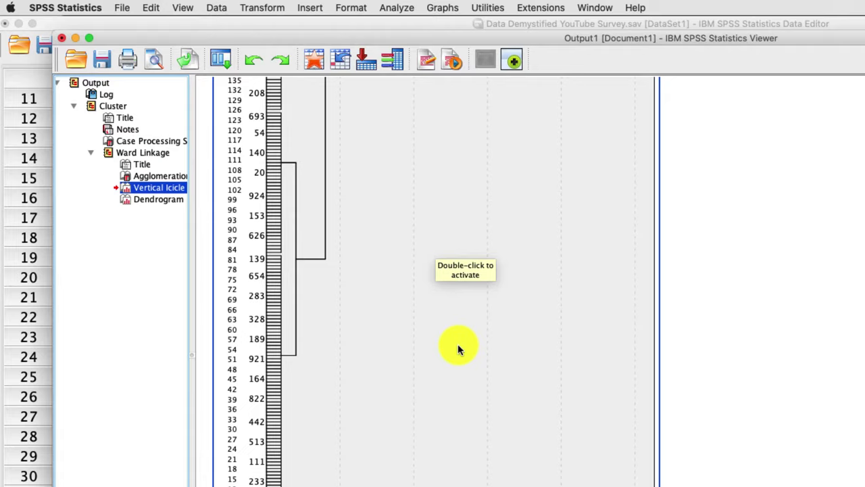
key(Down)
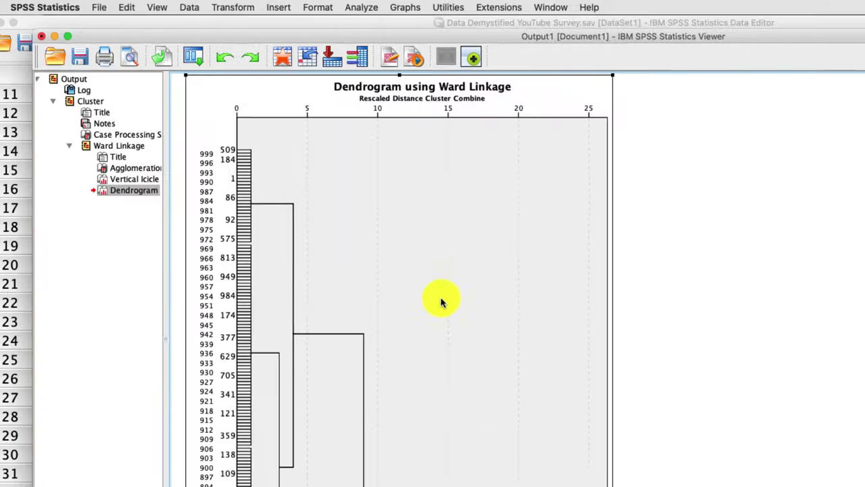
Set the dendrogram's chart height to 8 inches with Maintain aspect ratio unchecked, then close Chart Editor.
double_click(442, 301)
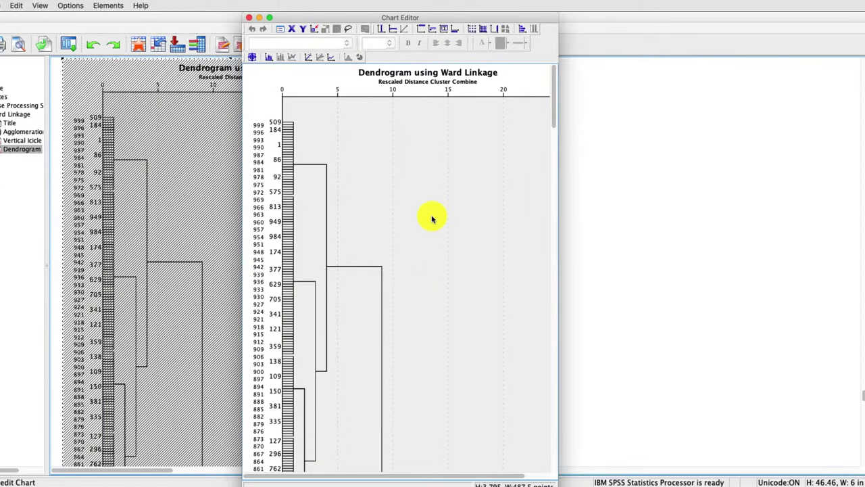
right_click(432, 218)
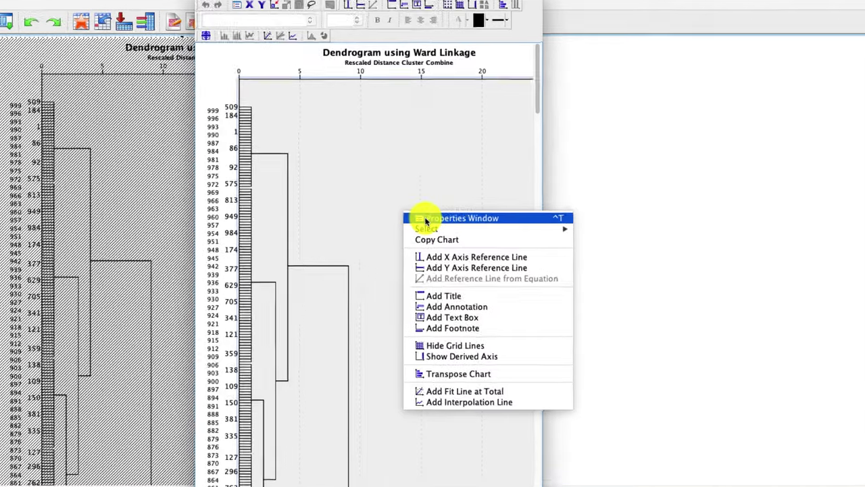
click(448, 226)
click(397, 61)
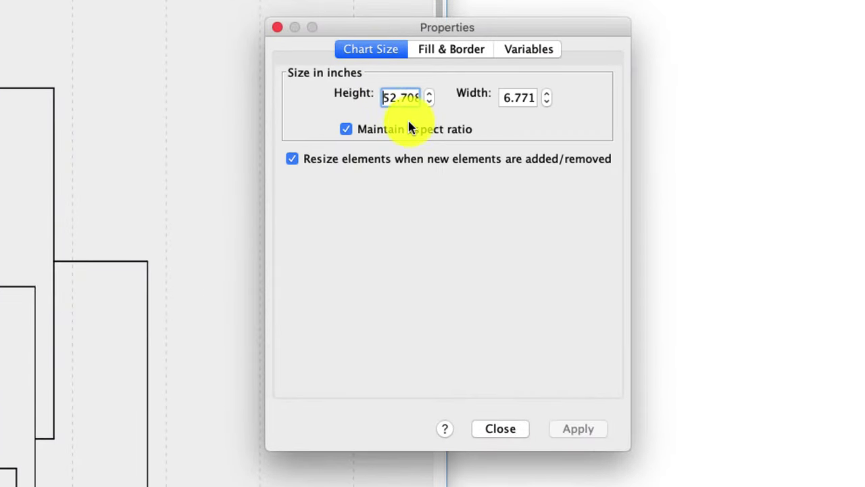
click(395, 134)
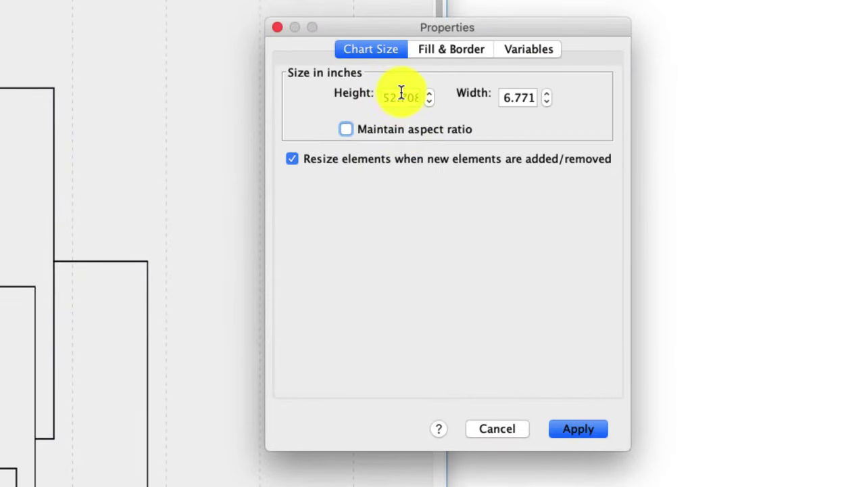
double_click(402, 95)
text(8)
click(577, 426)
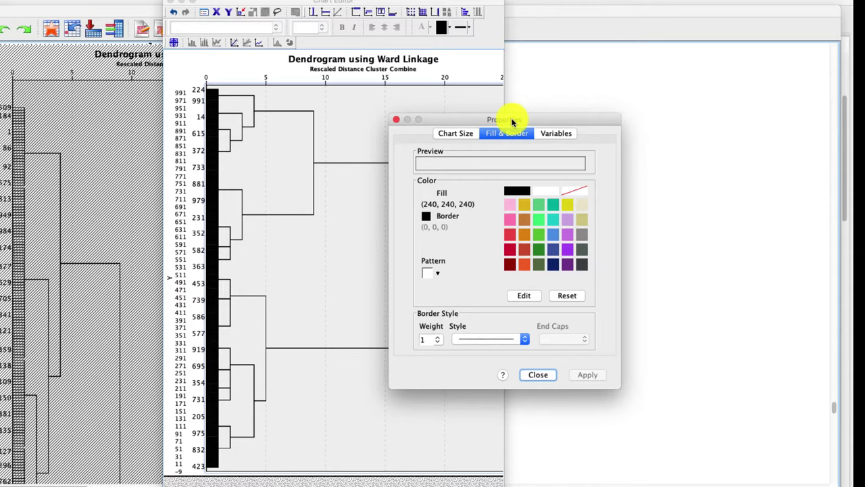
drag(508, 119, 649, 115)
click(678, 370)
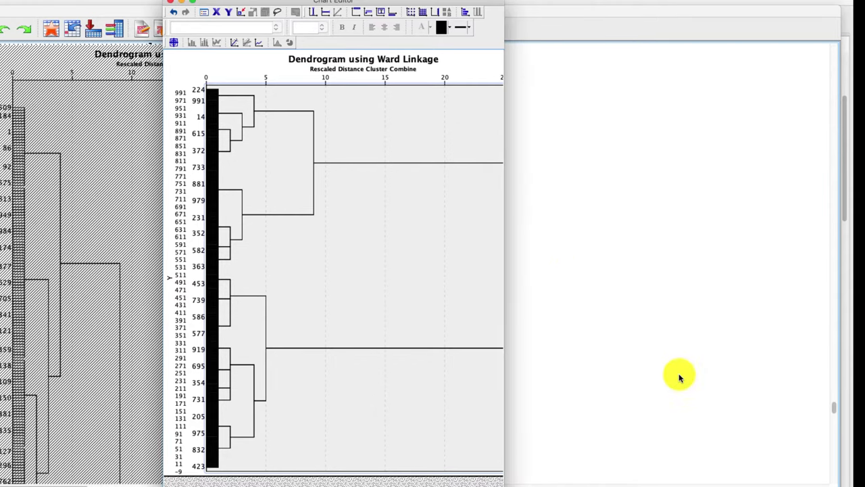
click(170, 4)
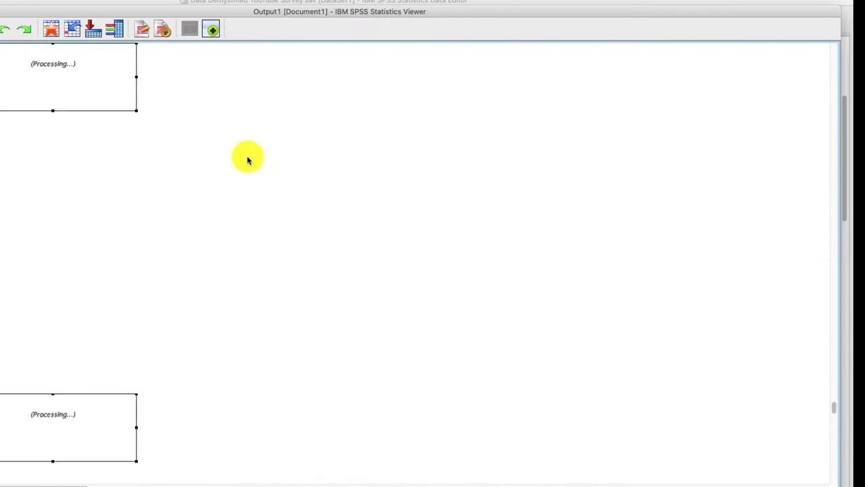
Scroll down to the resized Ward Linkage dendrogram with its two main branches.
scroll(250, 184, down, 5)
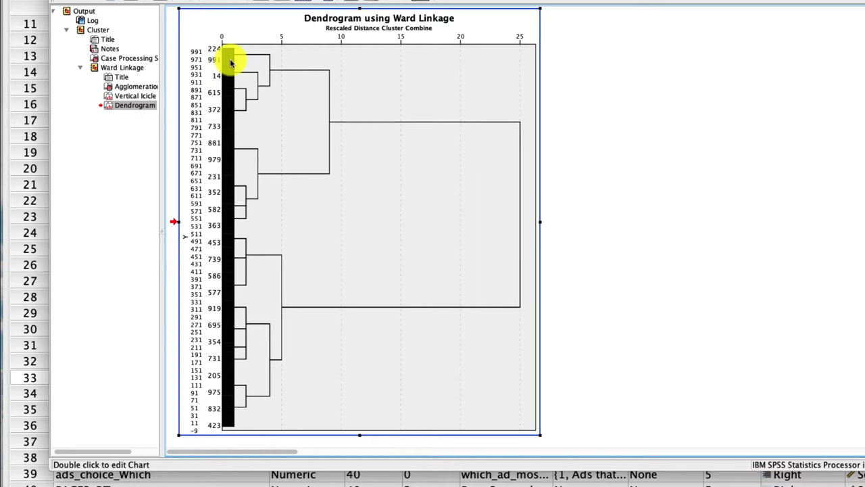
drag(482, 188, 581, 198)
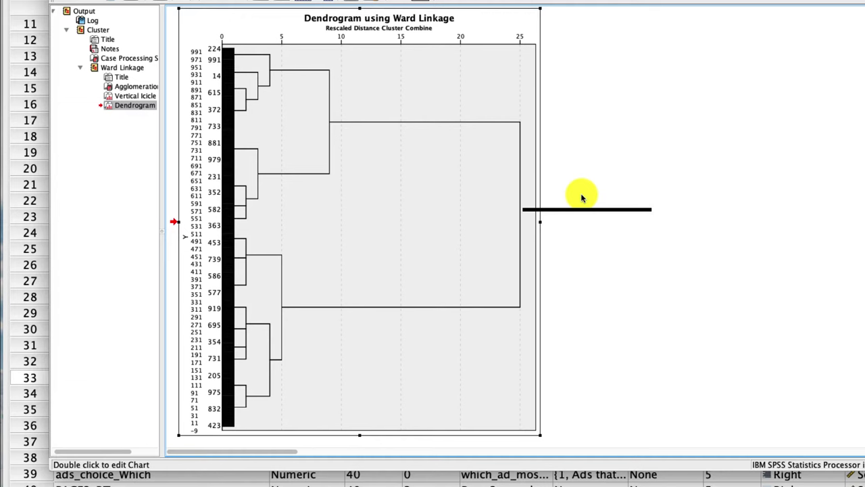
drag(582, 197, 581, 197)
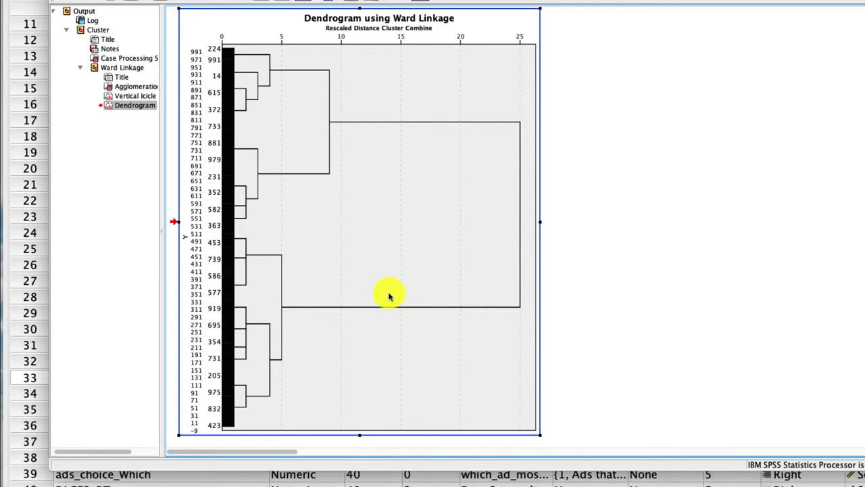
In Variable View, select the new CLU3_1 variable at row 75.
key(super+grave)
scroll(227, 365, down, 1)
scroll(227, 362, down, 10)
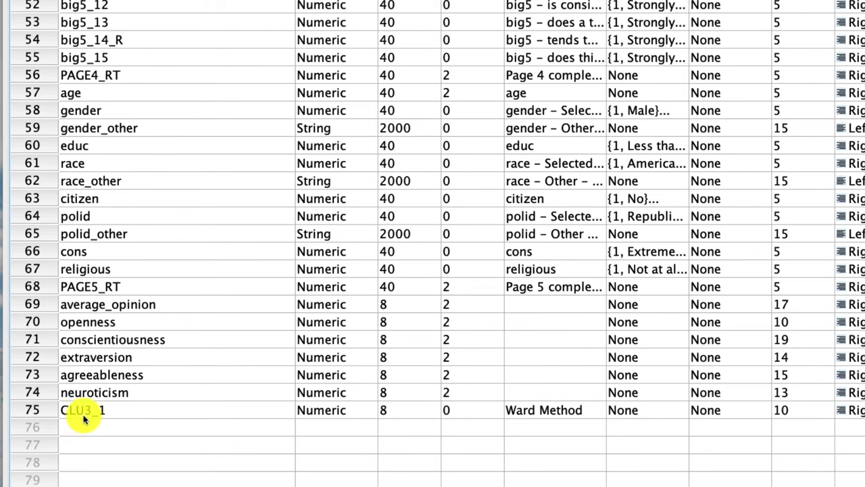
click(88, 413)
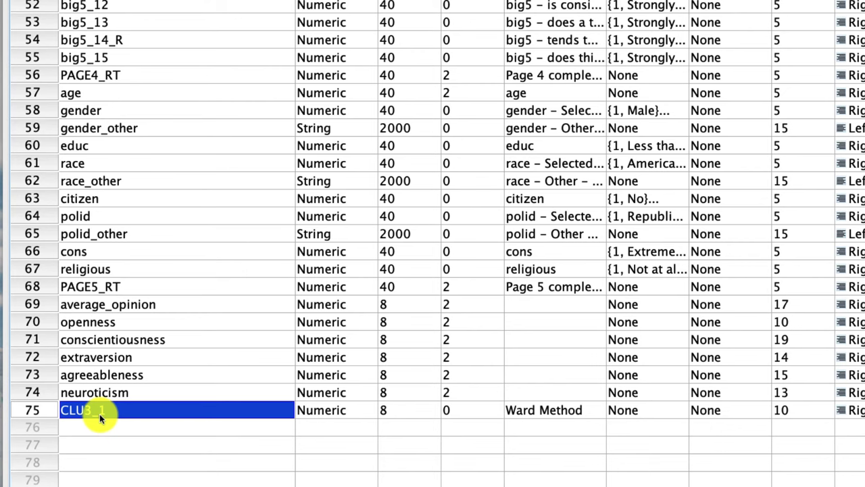
Show CLU3_1 in Data View and highlight the first cases' cluster numbers (1, 2 or 3).
click(37, 410)
double_click(33, 417)
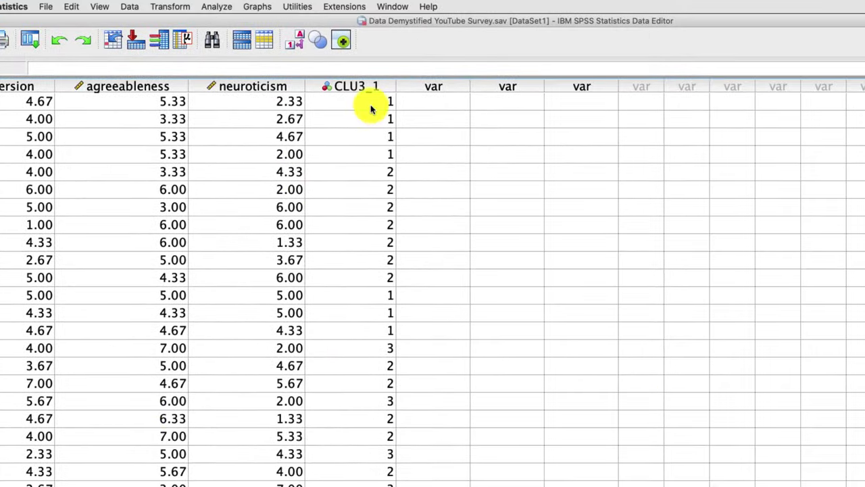
drag(372, 106, 368, 436)
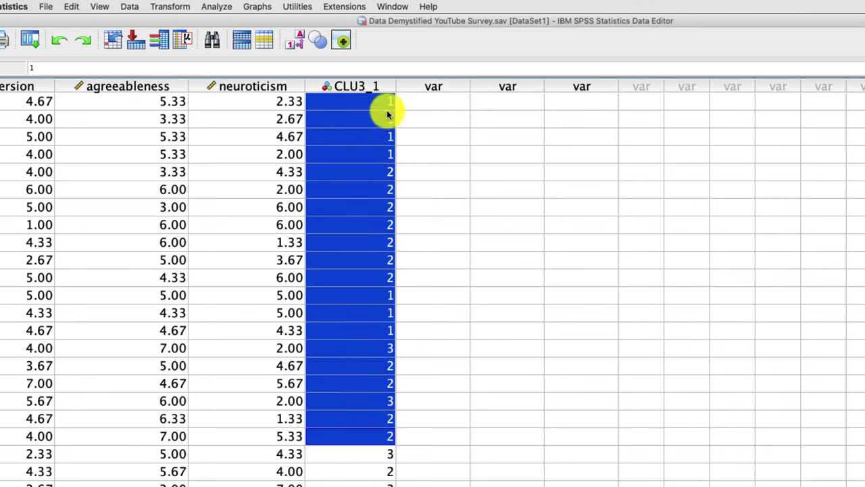